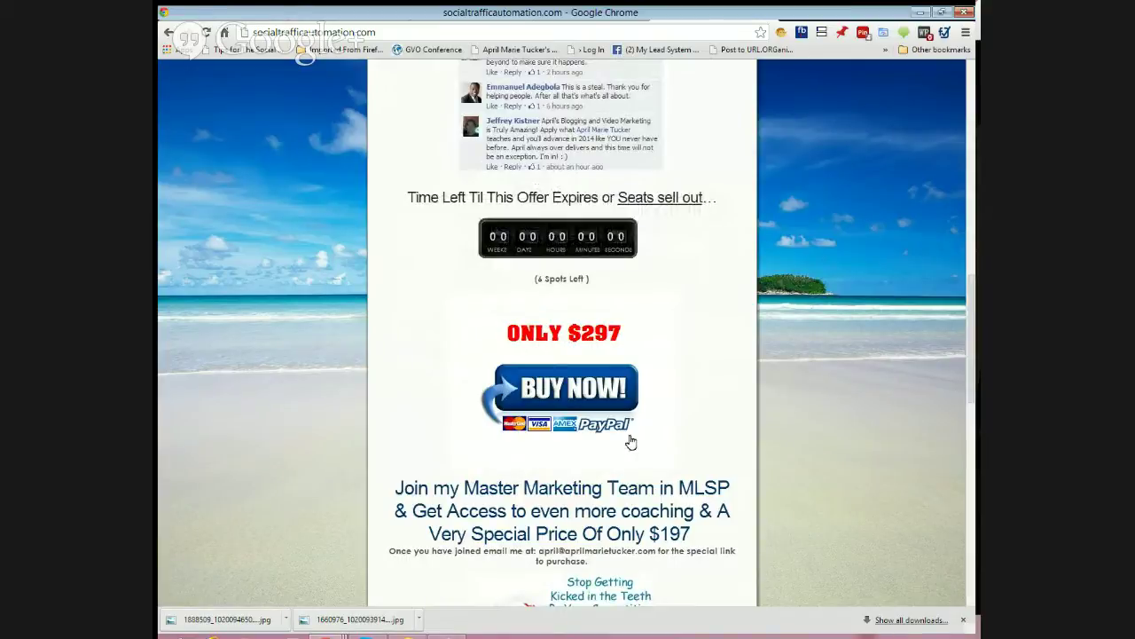
Review the sales page from the $297 offer down to the contact details, including the MLSP team sign-up and gift book.
scroll(630, 443, "down", 4)
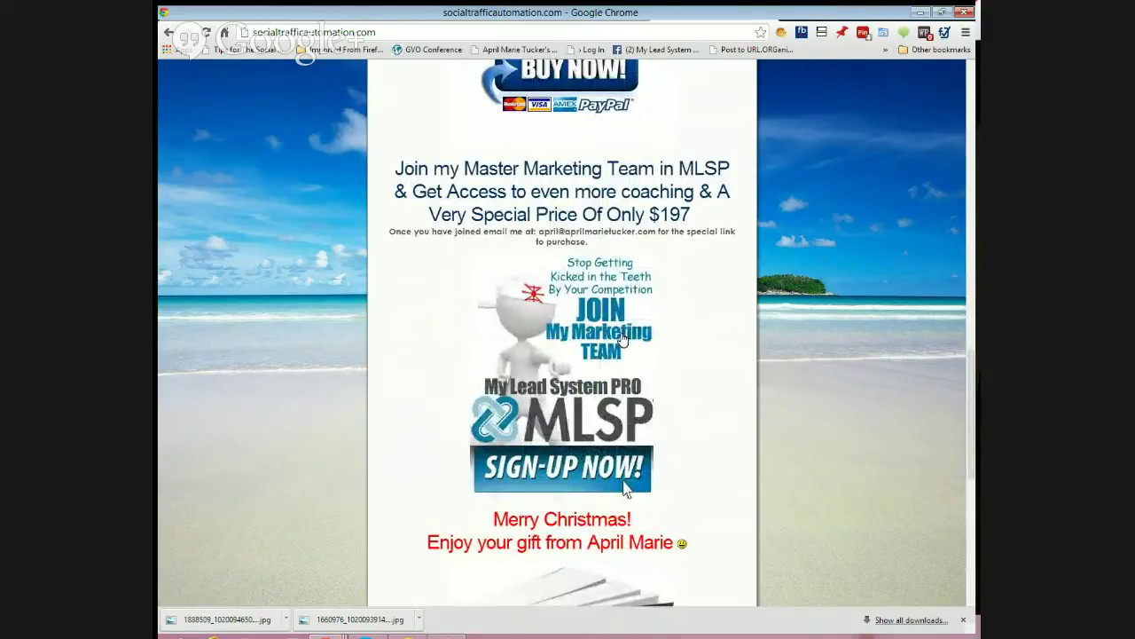
scroll(623, 337, "down", 1)
scroll(630, 355, "down", 2)
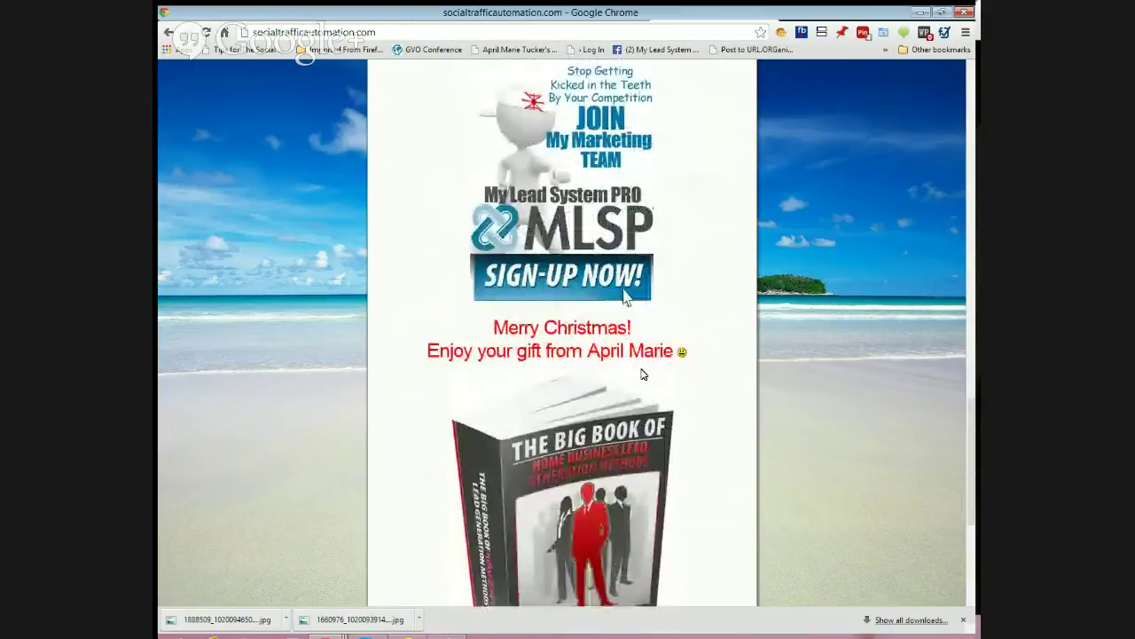
scroll(644, 375, "down", 2)
scroll(674, 353, "down", 3)
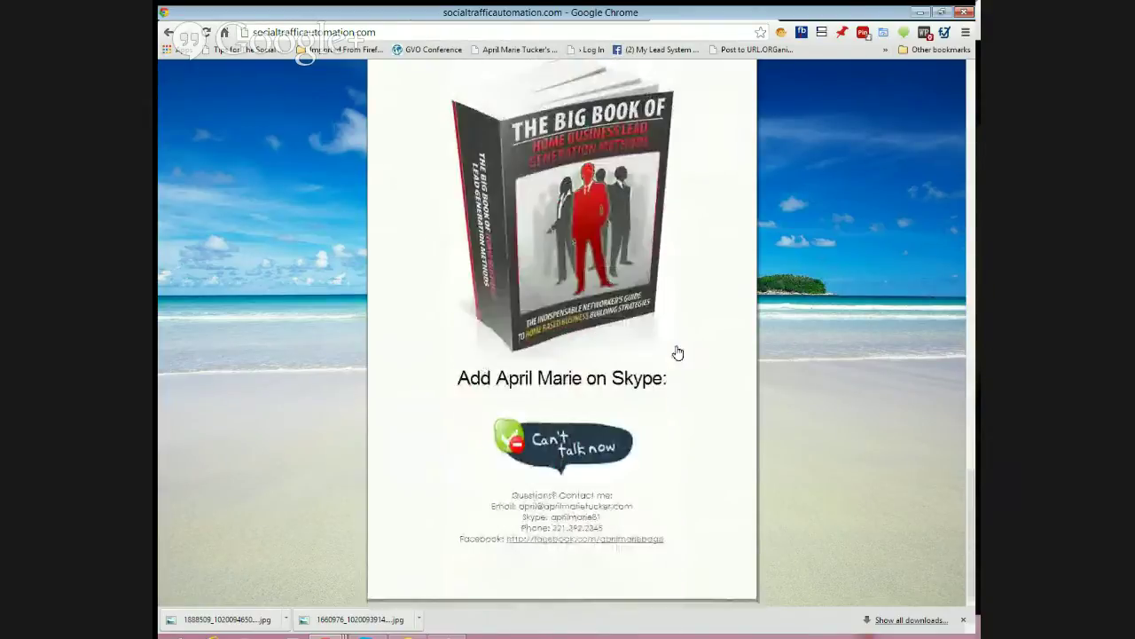
scroll(621, 293, "up", 2)
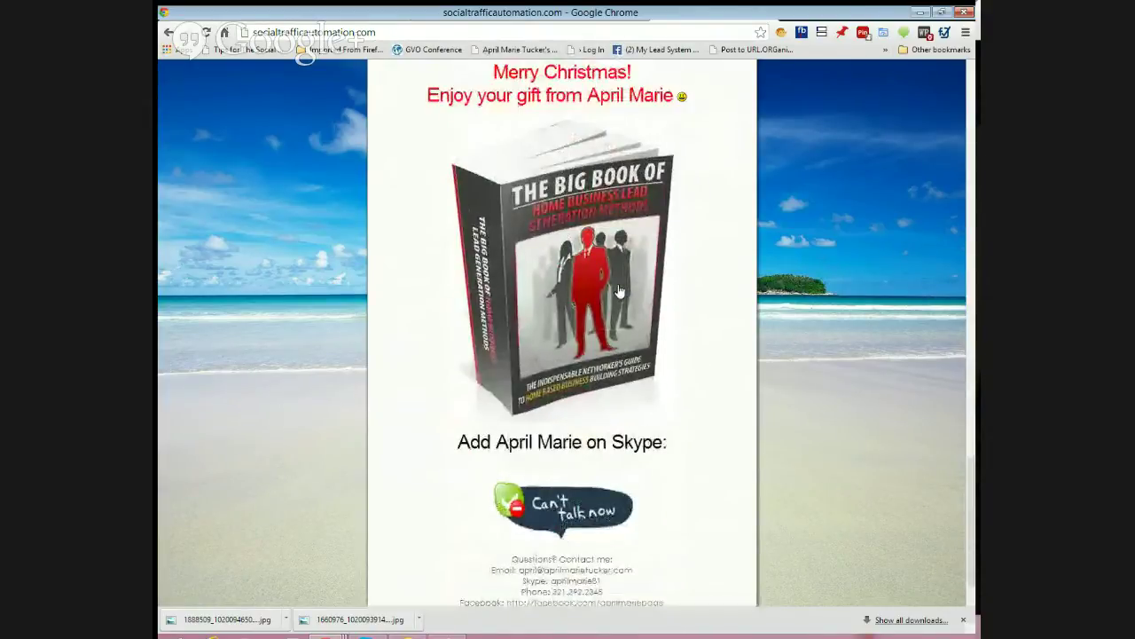
scroll(634, 320, "up", 3)
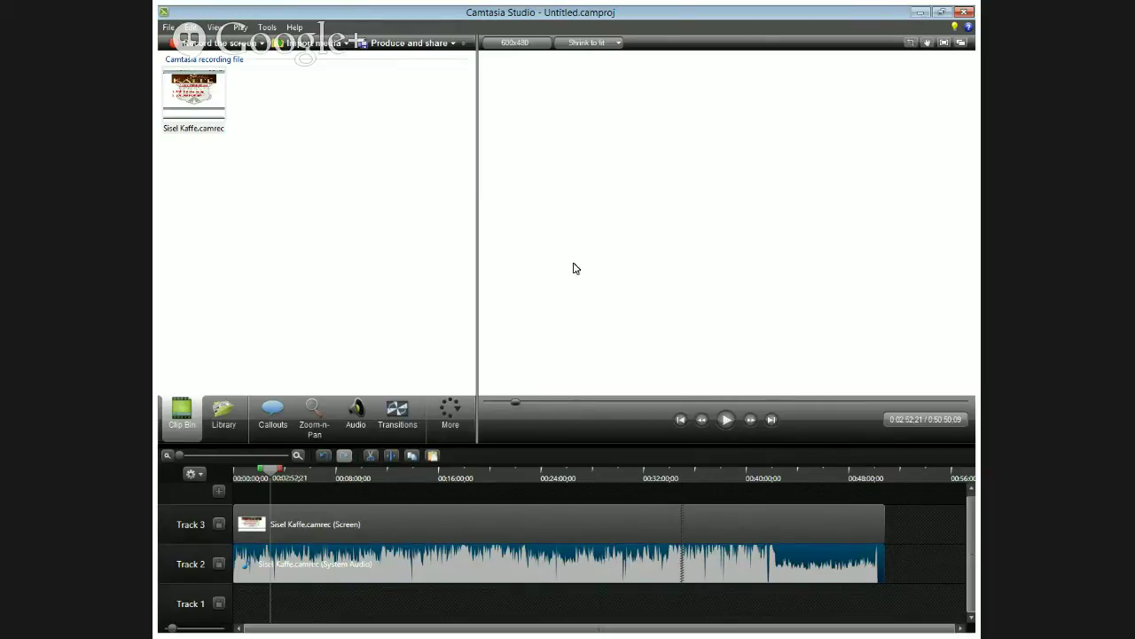
Switch to Chrome, open webmocker.com in a new tab, and go to its domain name search.
left_click(920, 14)
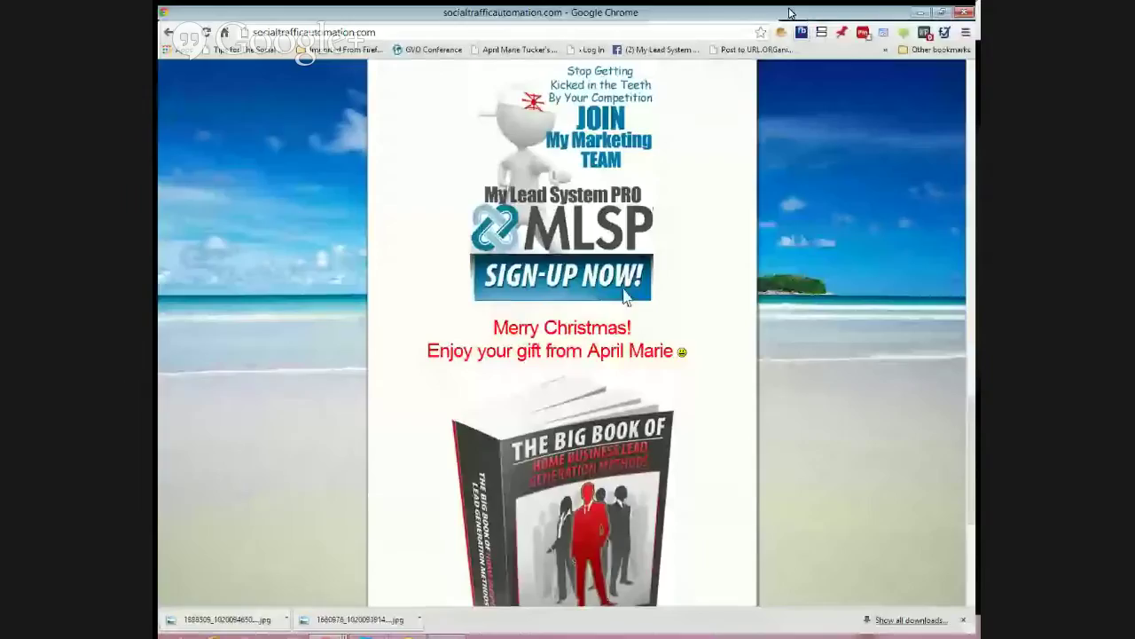
key("ctrl+t")
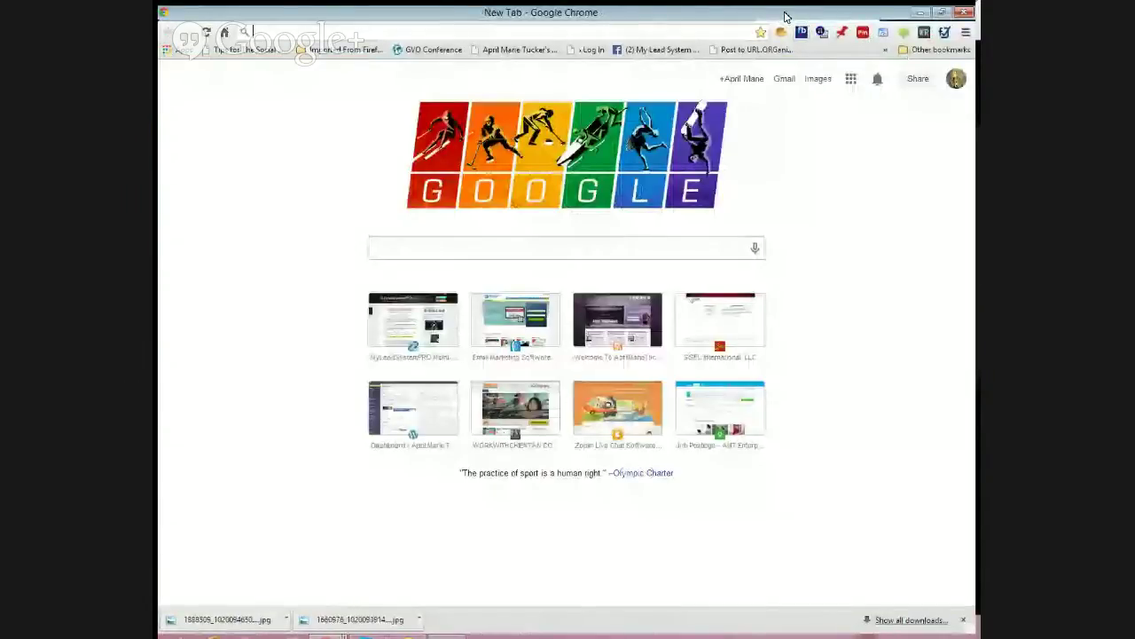
type("web")
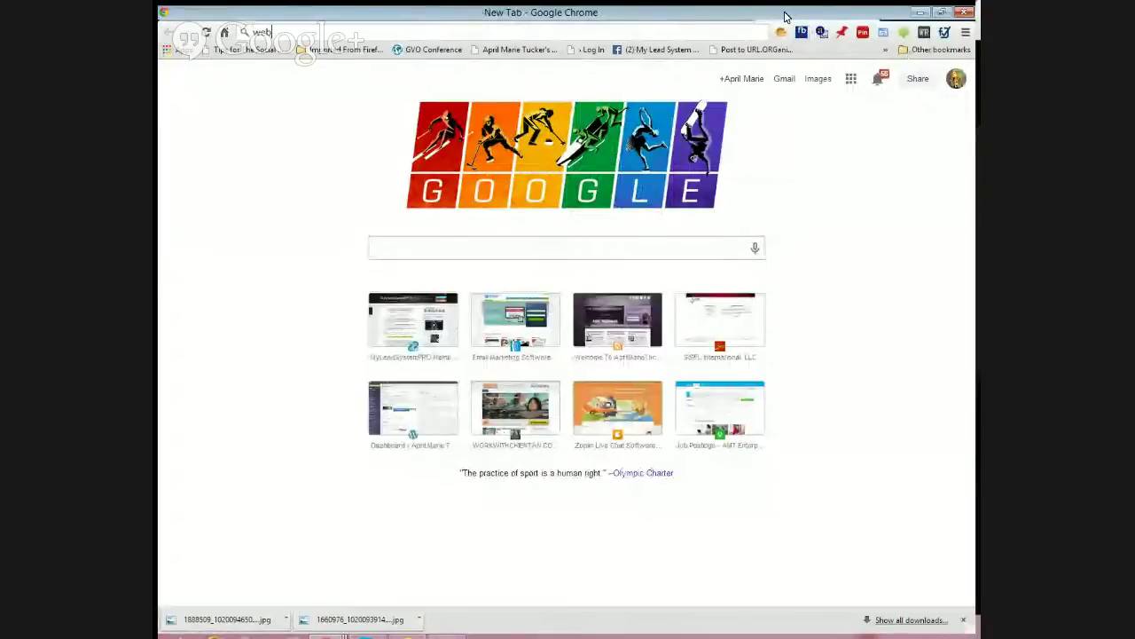
type("mecker")
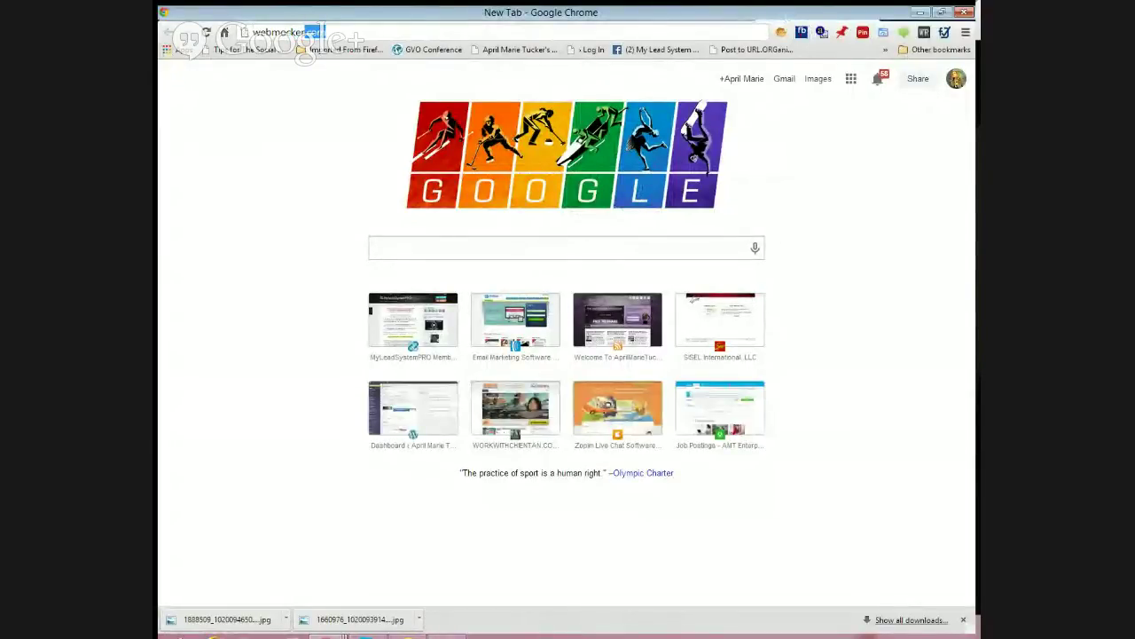
key("Return")
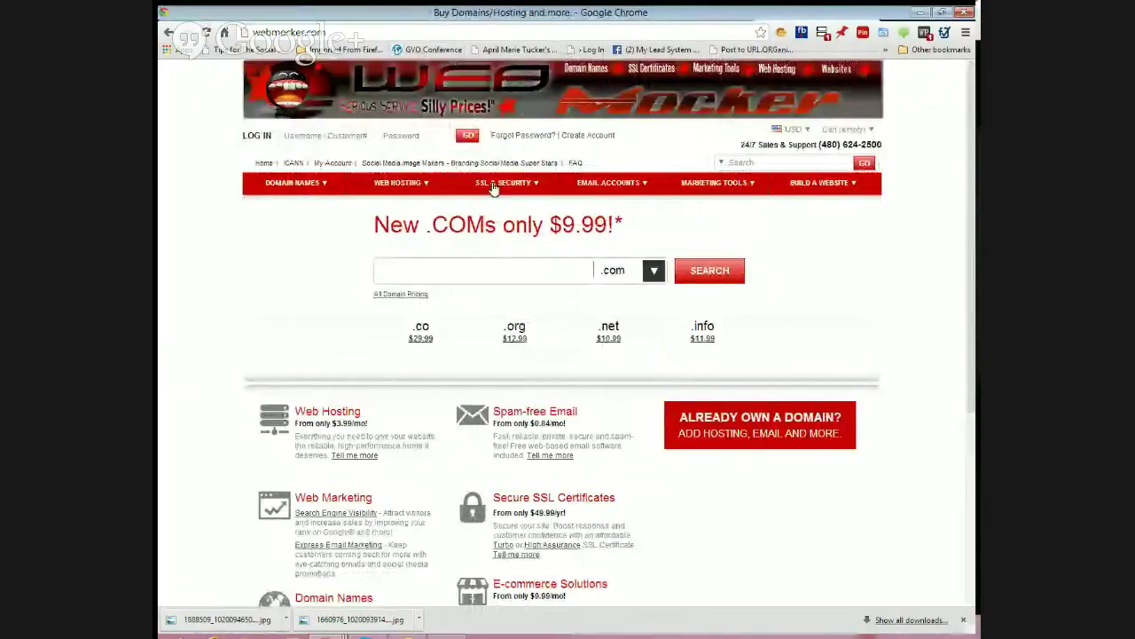
left_click(435, 277)
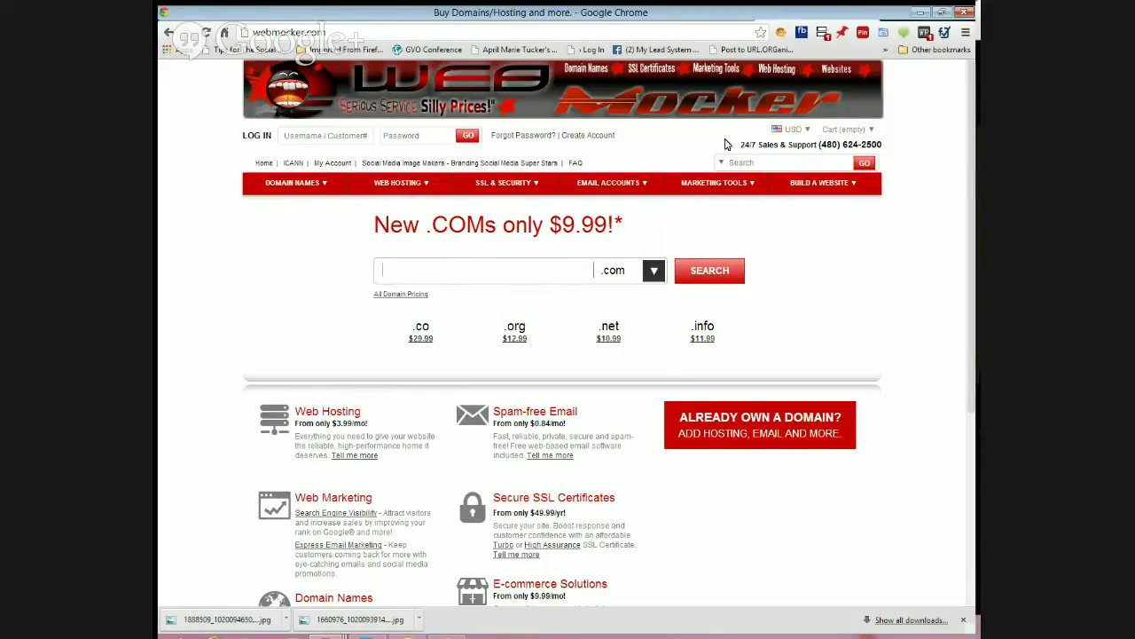
Switch back to Camtasia Studio and add a text callout at about 0:02:53 on the timeline.
left_click(685, 12)
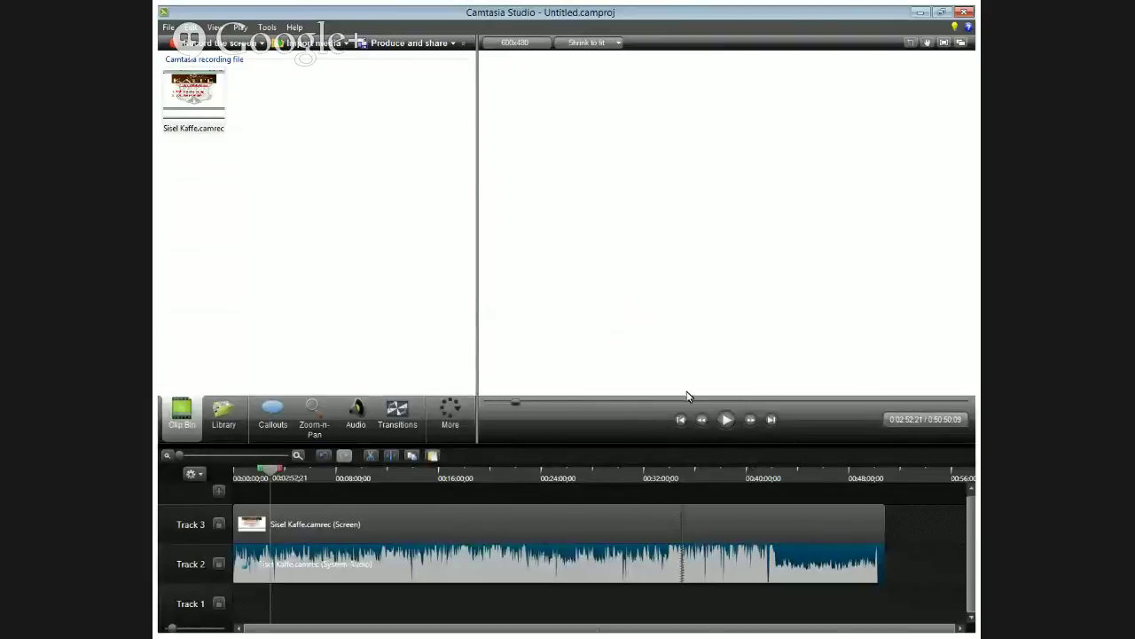
left_click(726, 420)
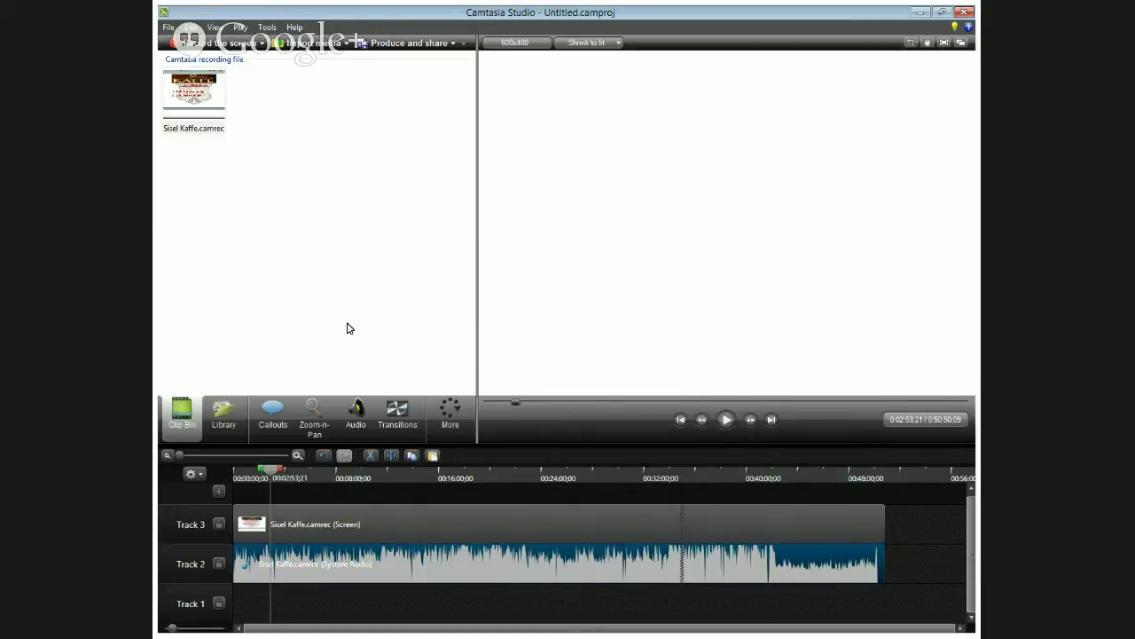
left_click(273, 417)
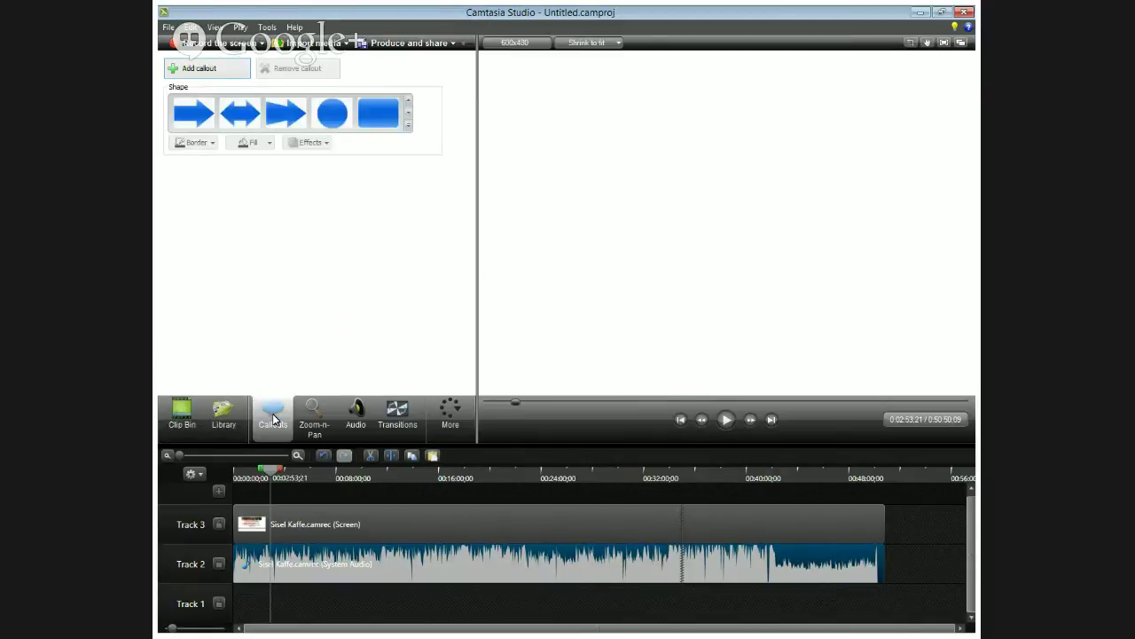
left_click(204, 71)
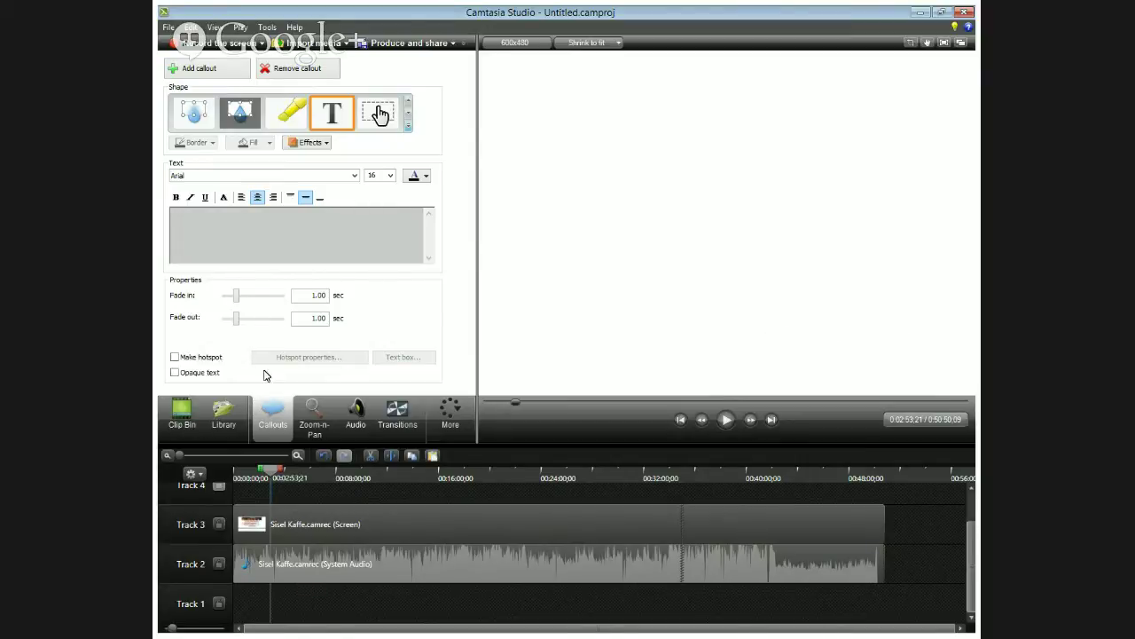
left_click(333, 233)
type("www")
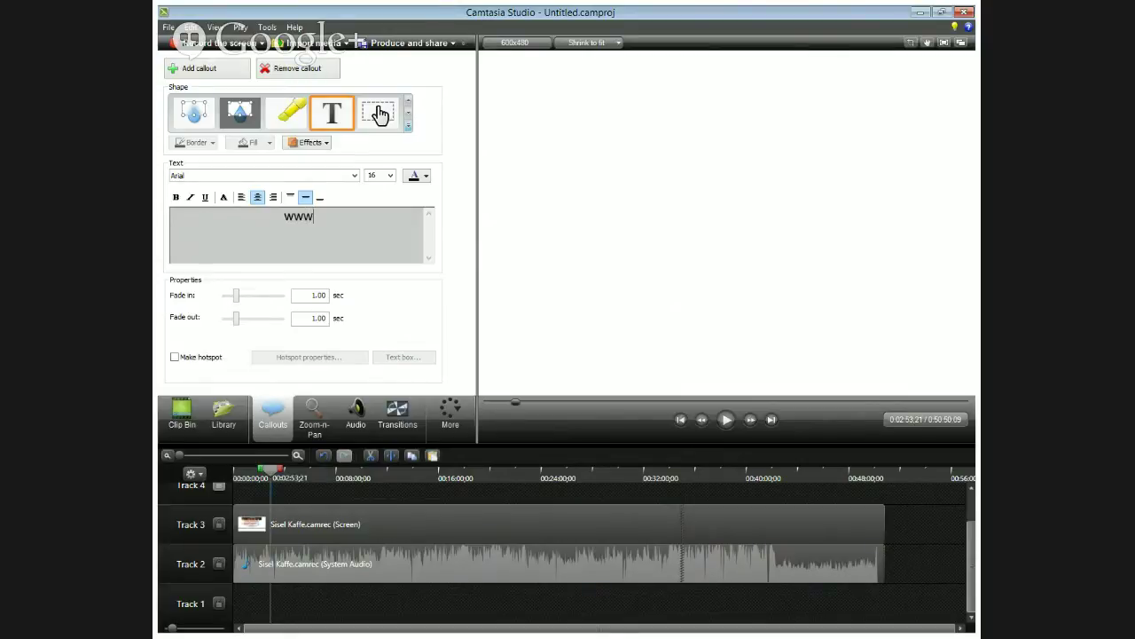
type(".sisel")
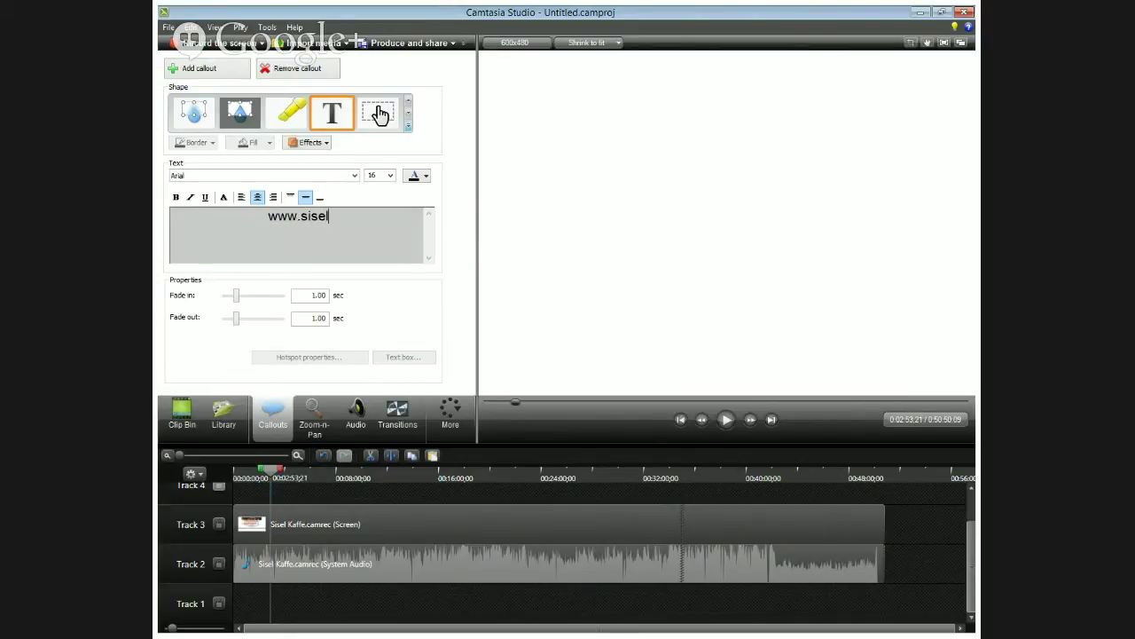
type("321")
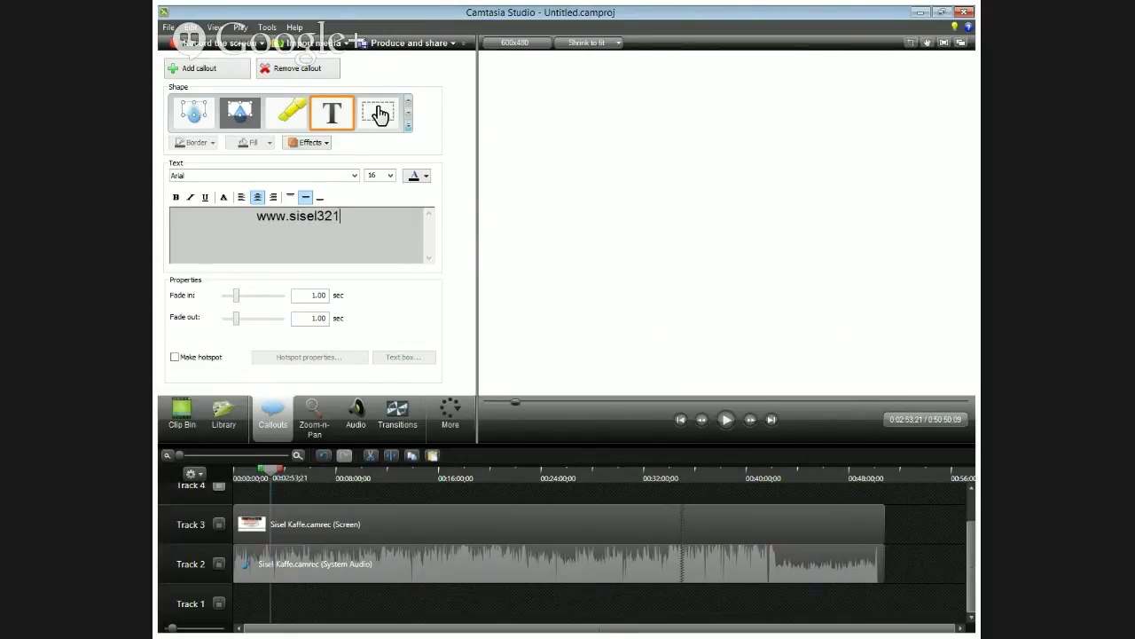
key("BackSpace")
key("BackSpace")
key("BackSpace")
type("kaffe.")
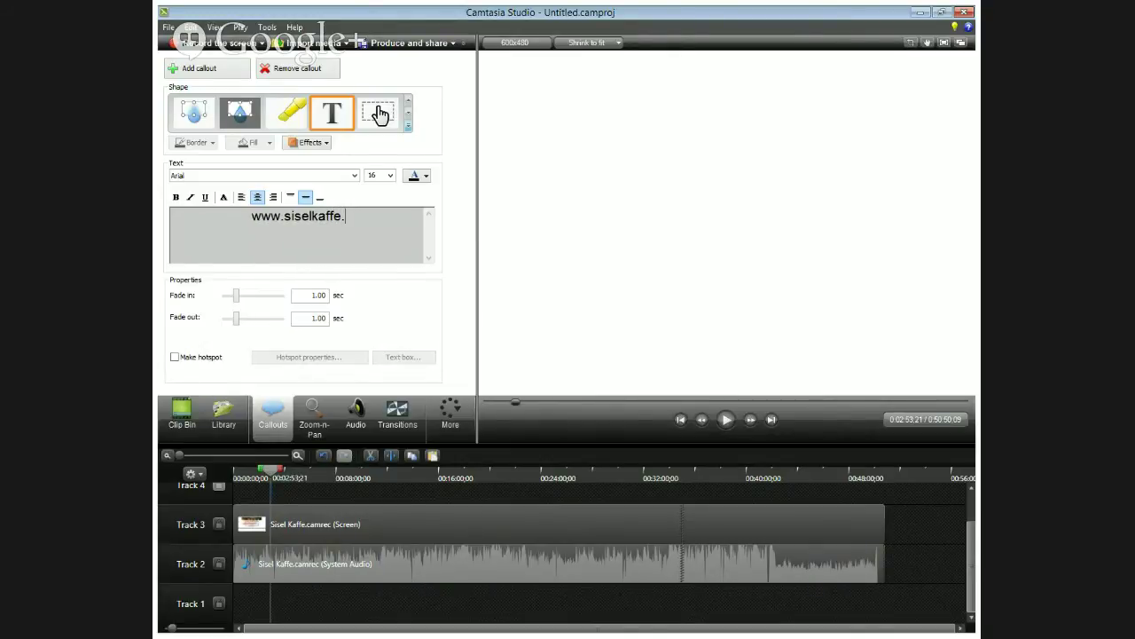
key("BackSpace")
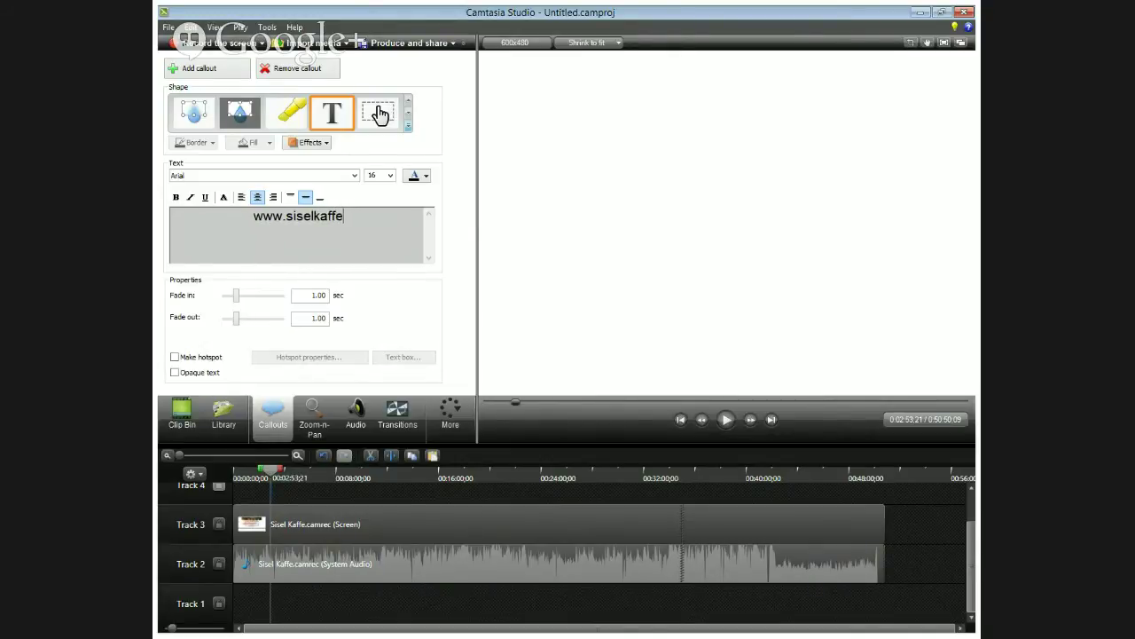
type("321.com")
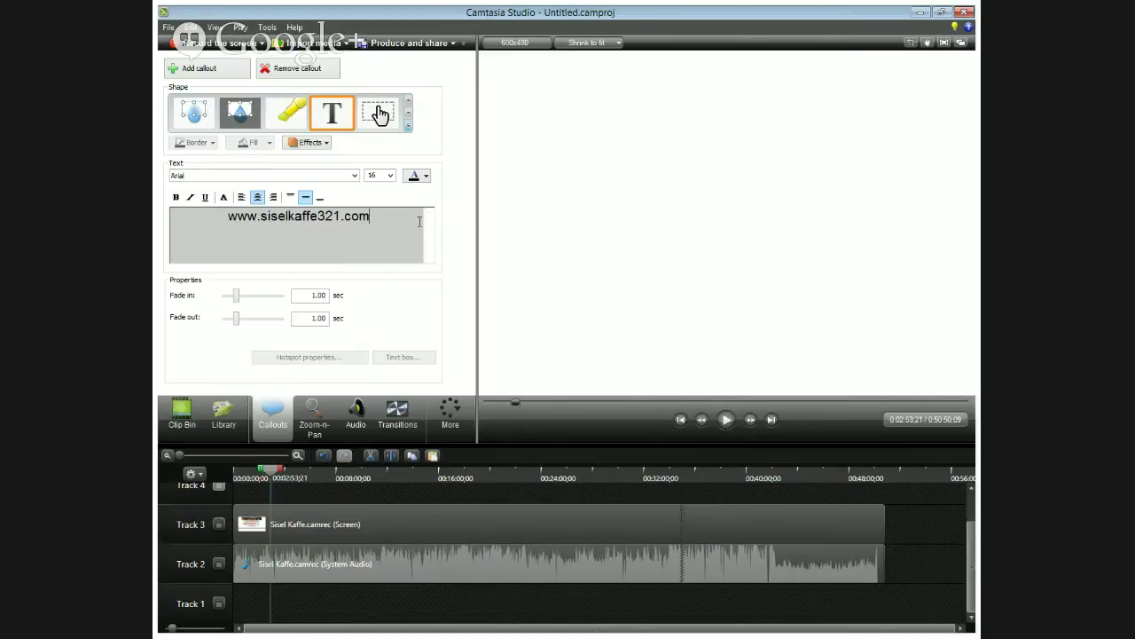
Insert "For more info go to :" before the web address in the callout, with a blank line between them.
triple_click(275, 220)
key("ctrl+c")
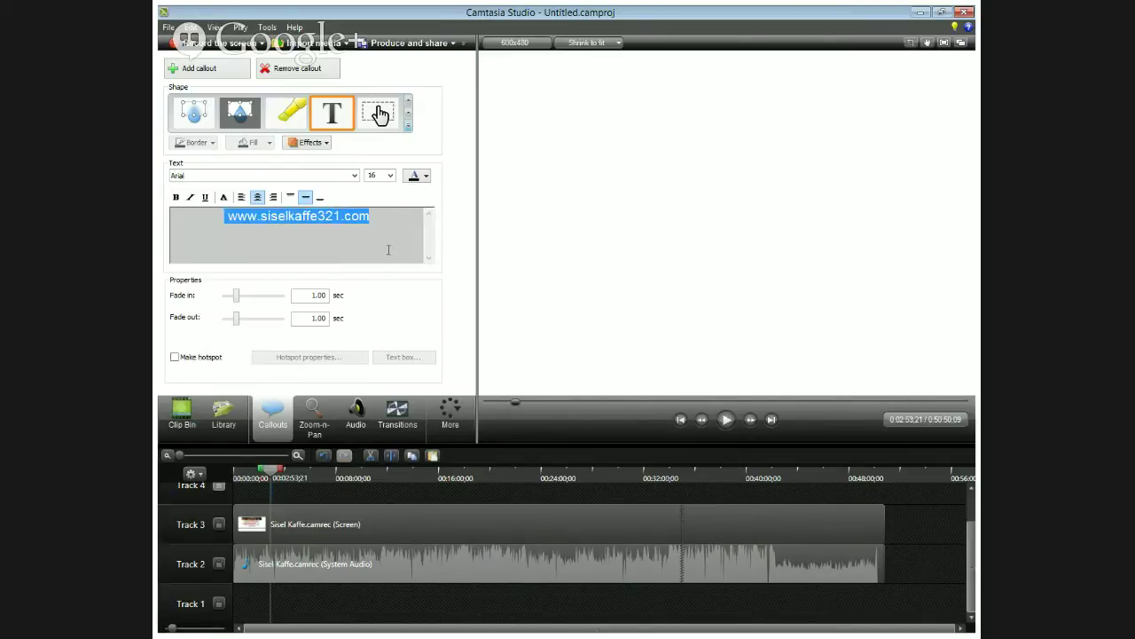
left_click(319, 216)
left_click(228, 215)
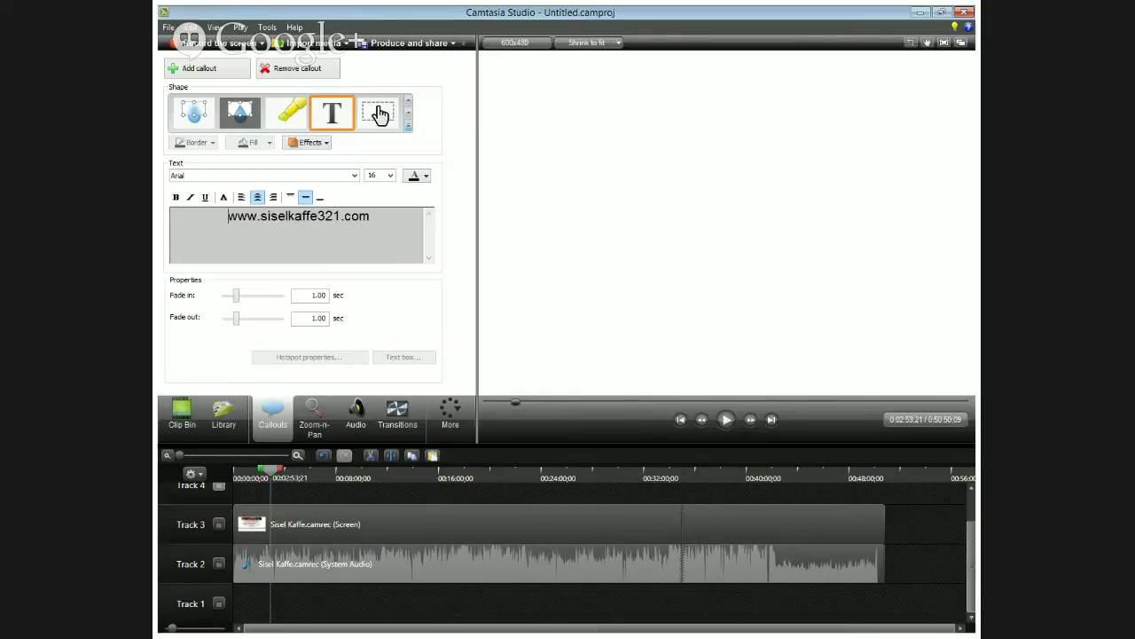
type("For more in")
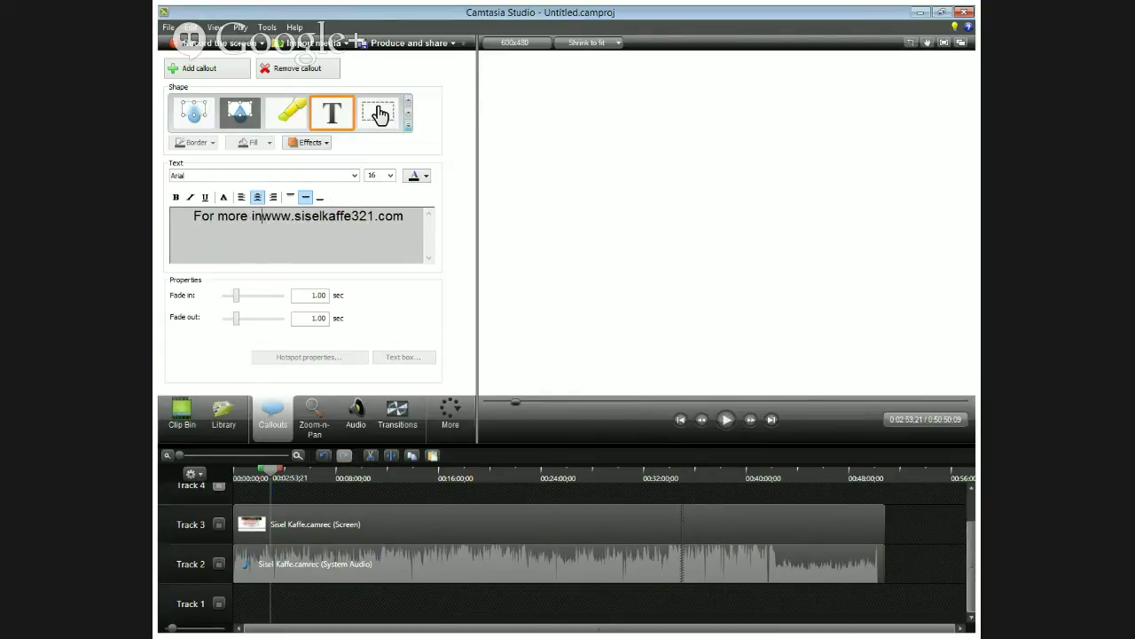
type("fo go to ")
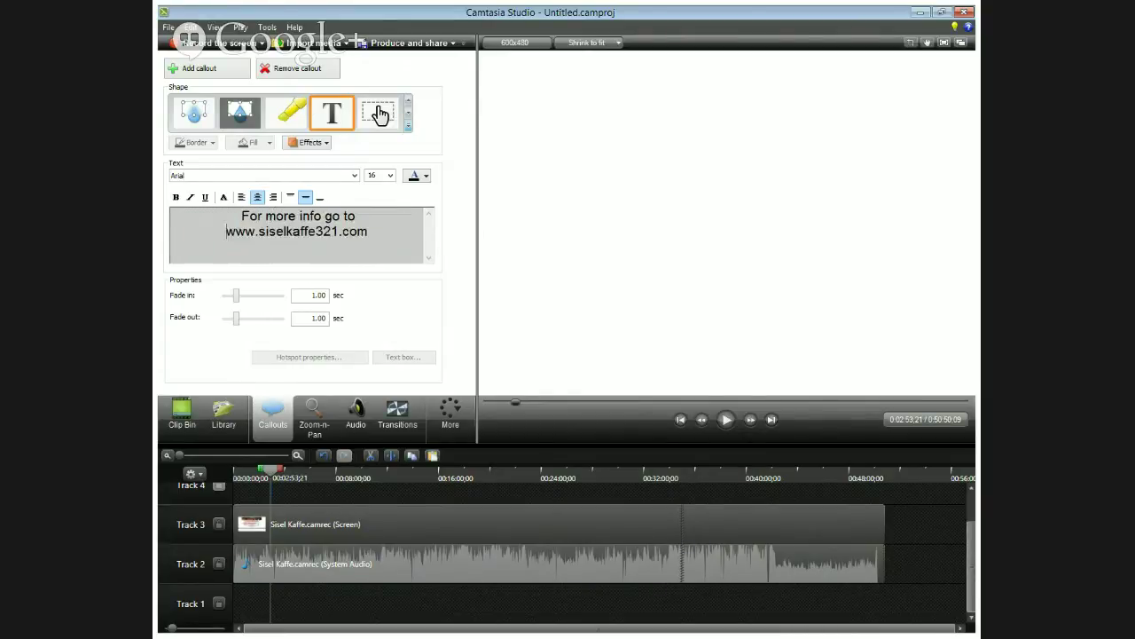
type(":")
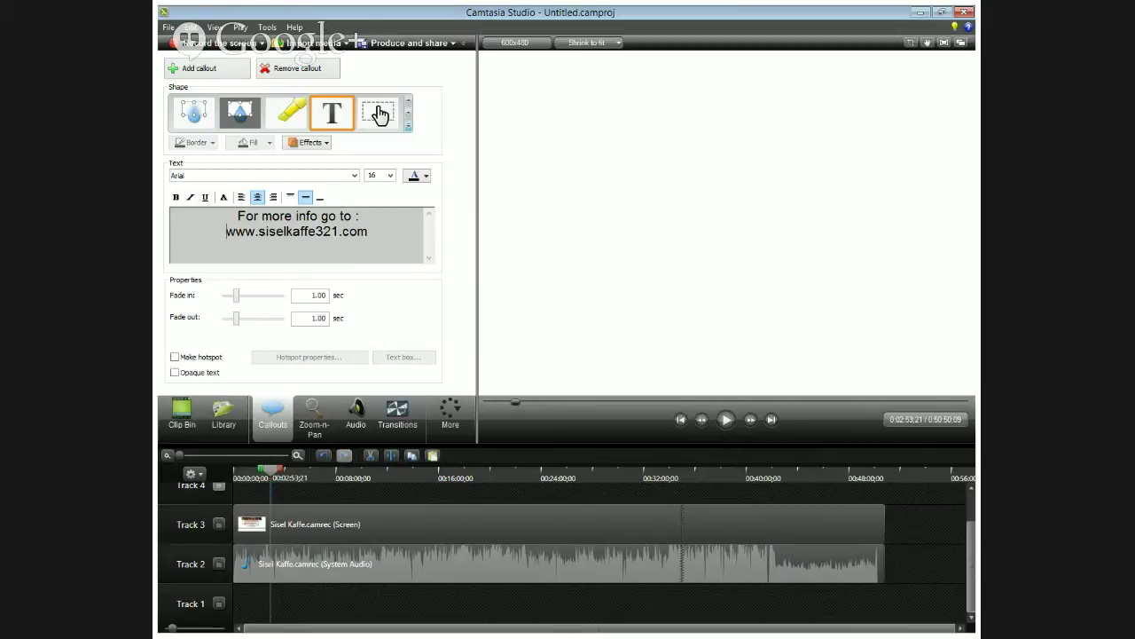
key("Return")
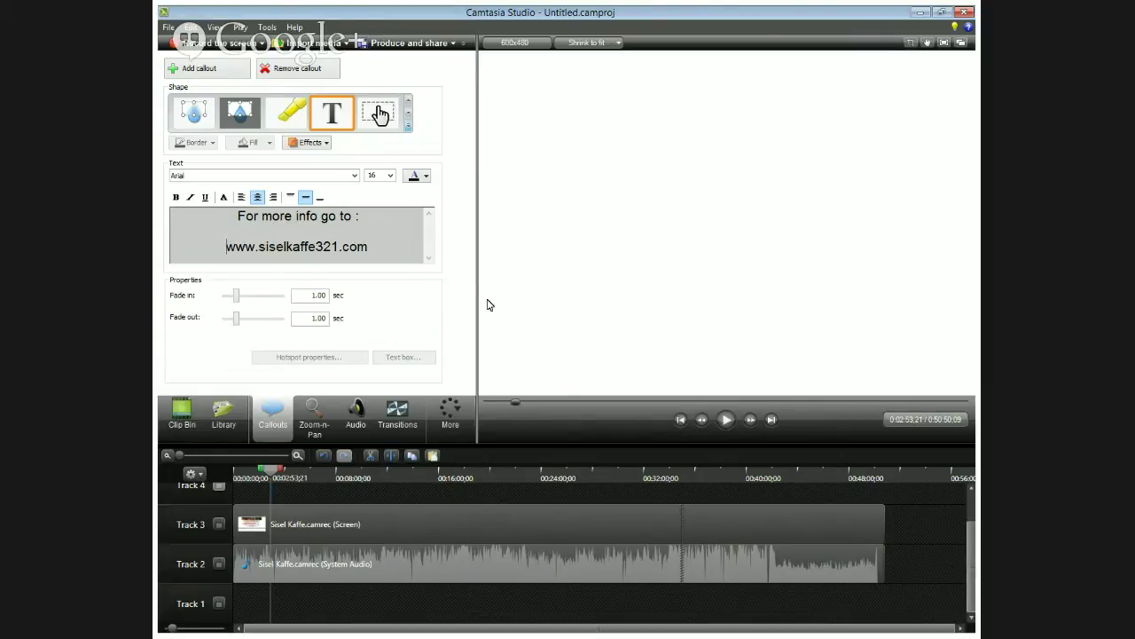
Format all of the callout text as Arial Black, size 22, in red.
key("ctrl+a")
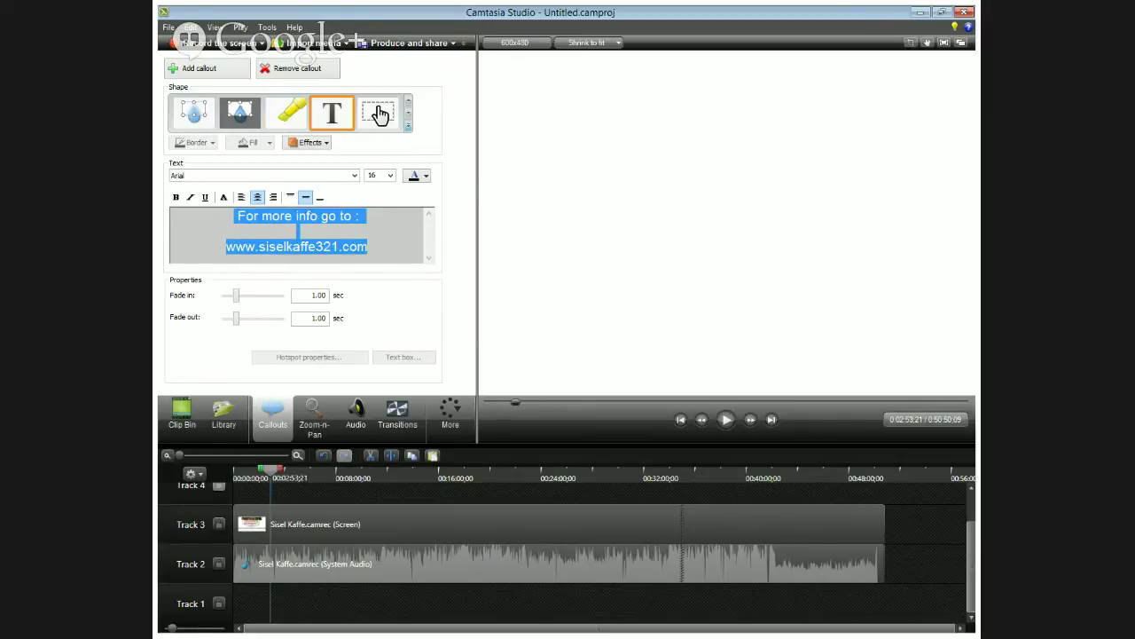
left_click(322, 176)
type("Black")
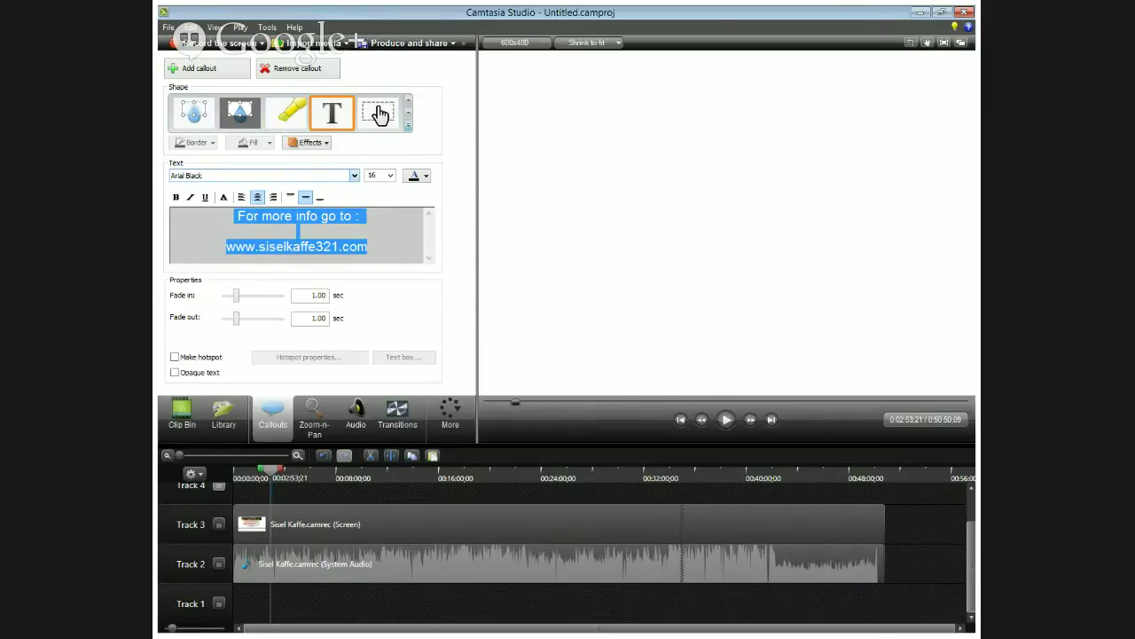
key("Return")
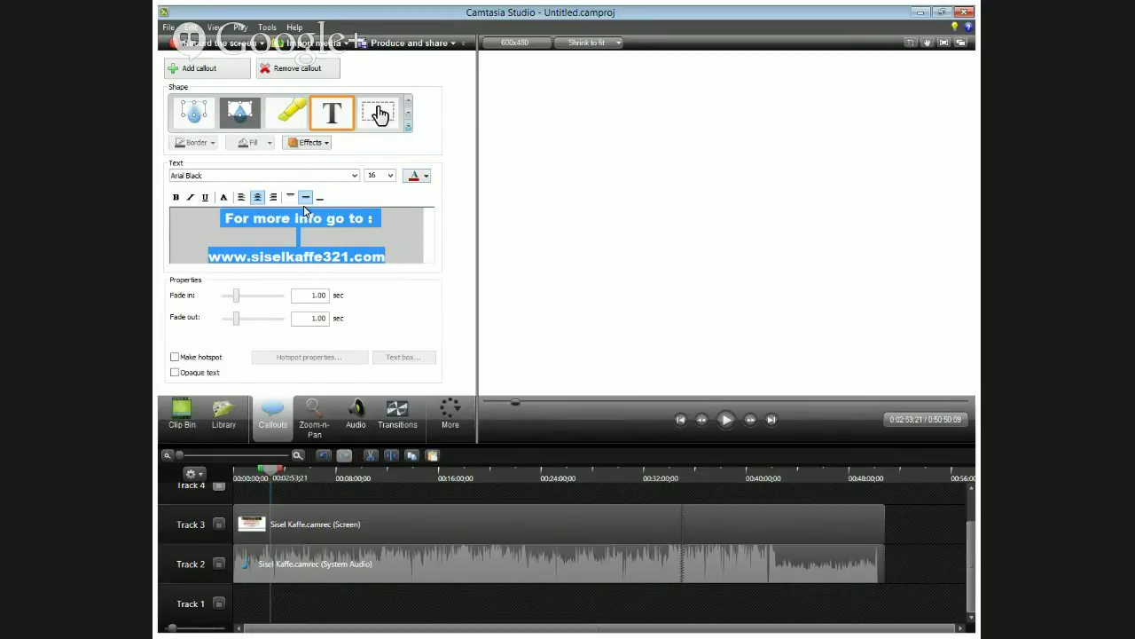
left_click(390, 177)
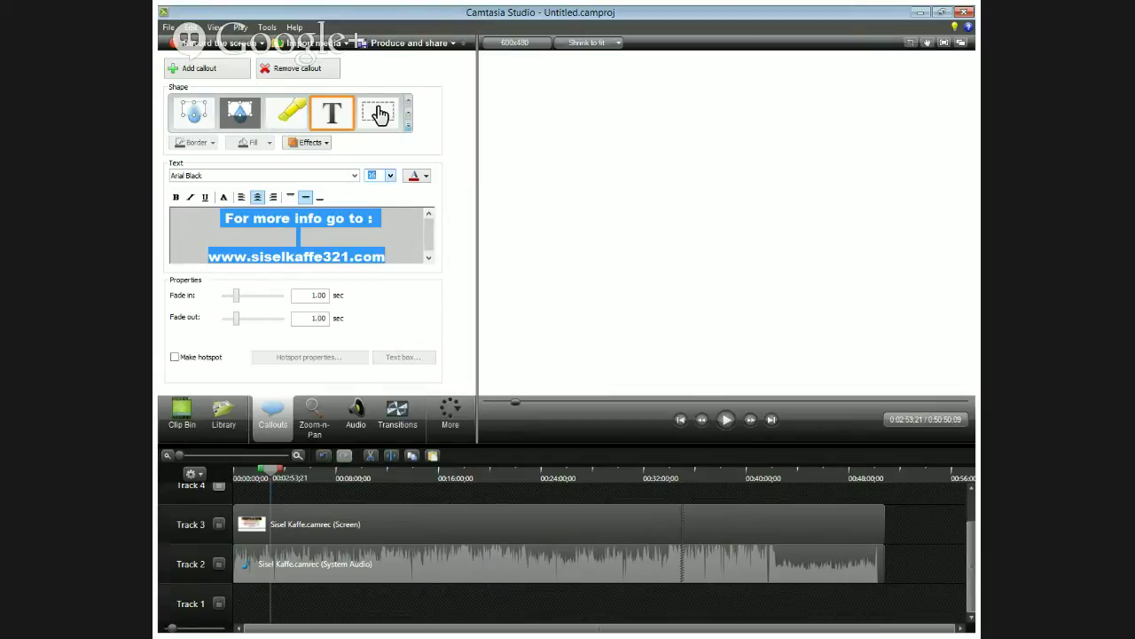
type("22")
key("Return")
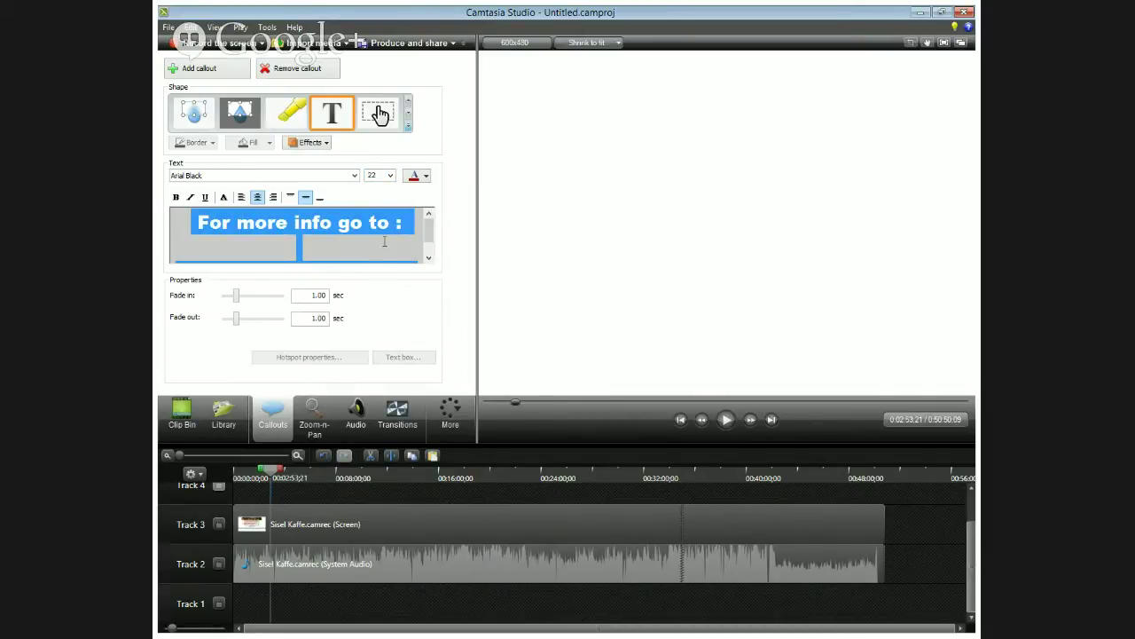
Remove the blank line between the callout's intro text and web address, and set all of its text to size 24.
left_click(299, 248)
key("ctrl+v")
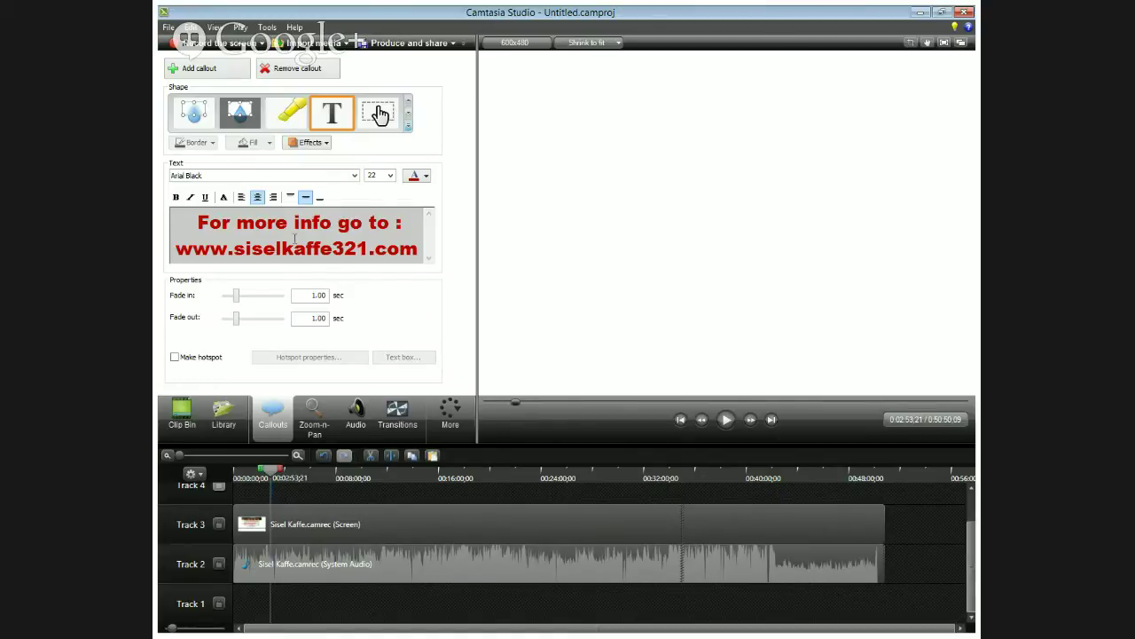
left_click_drag(415, 251, 191, 217)
left_click(192, 220)
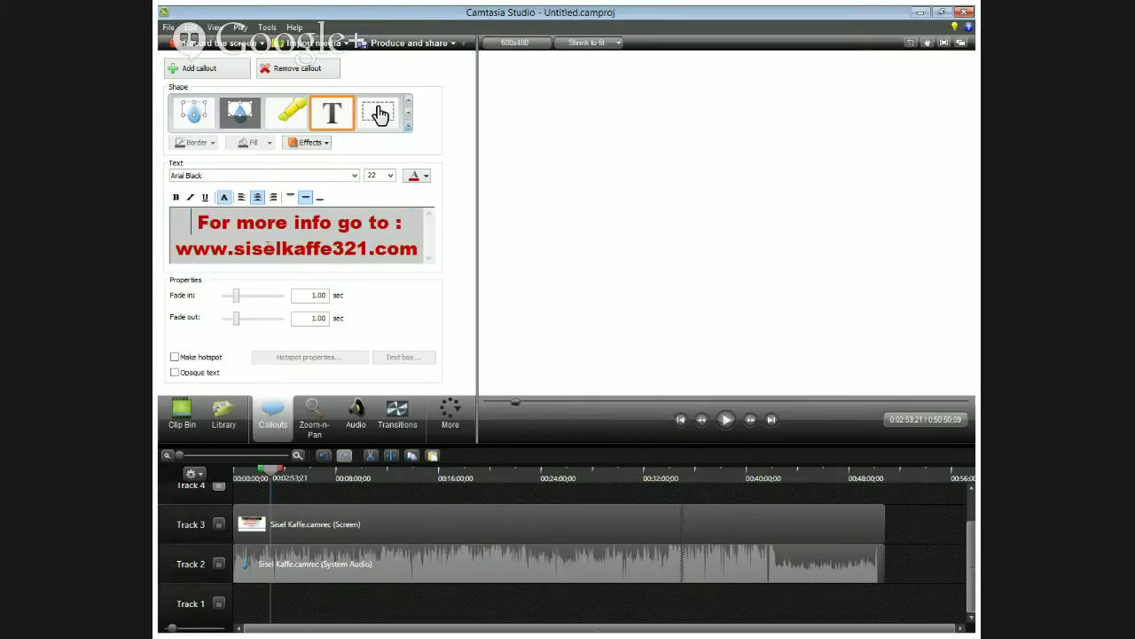
key("ctrl+a")
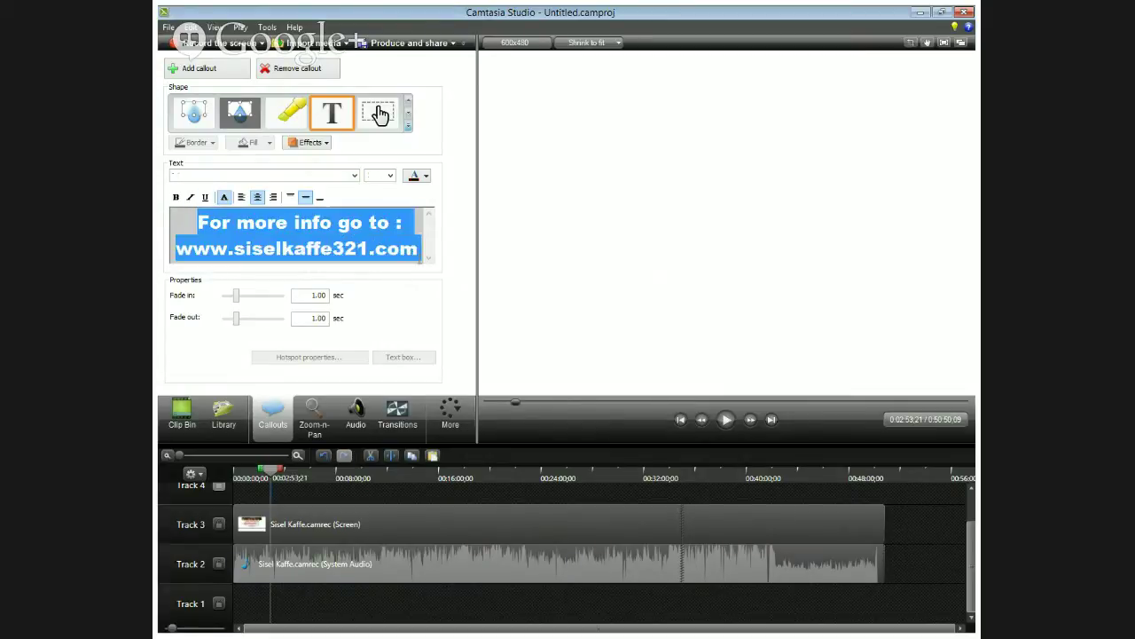
left_click(192, 220)
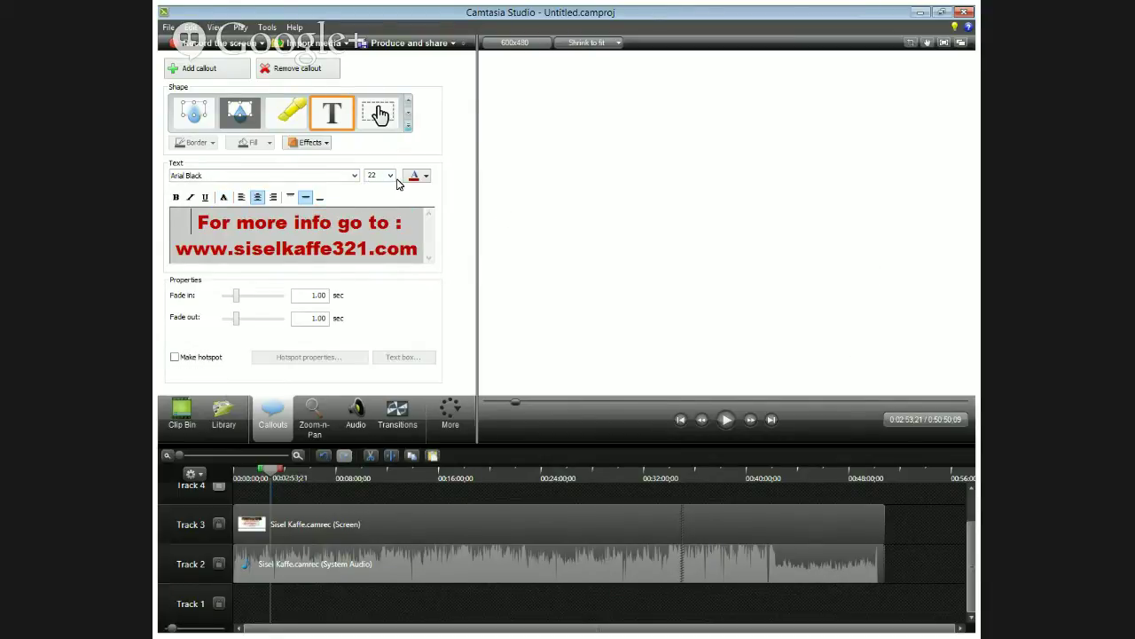
left_click_drag(418, 253, 191, 222)
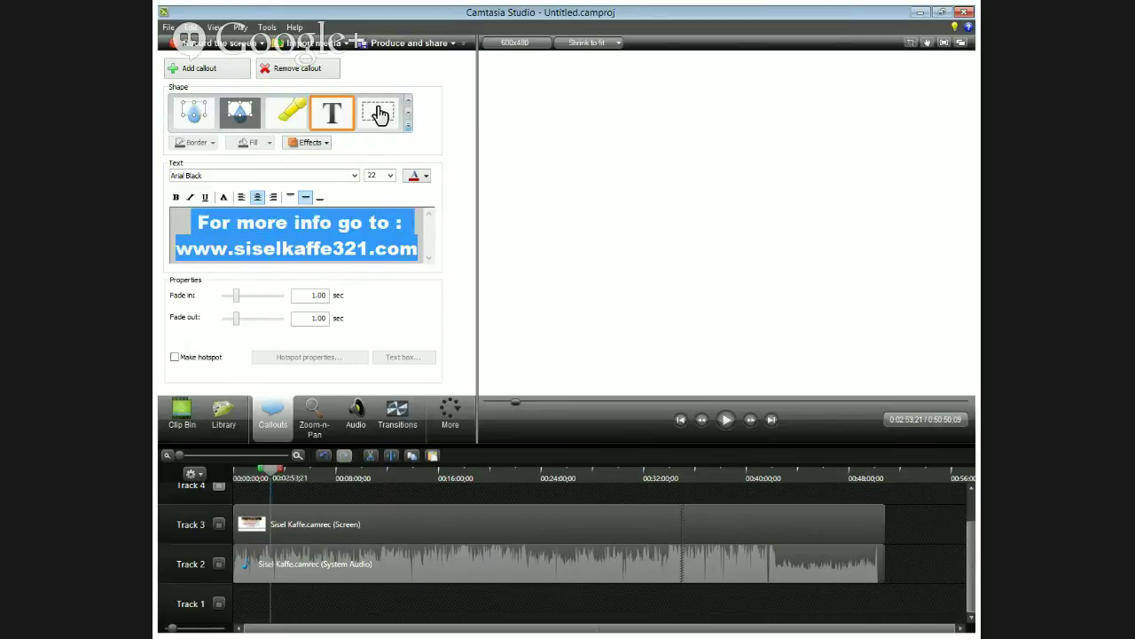
left_click(389, 176)
type("24")
key("Return")
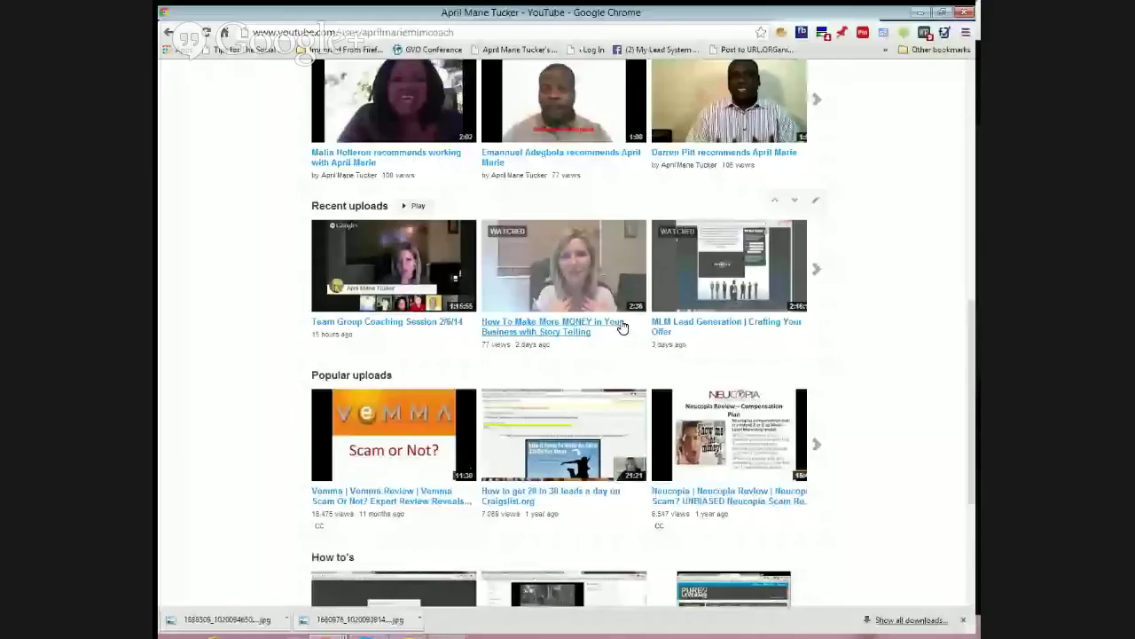
In Chrome, open the video "Sisel Kaffe | Learn About the Worlds Best Tasting Healthy Coffee Company" from the YouTube channel's recent uploads.
scroll(623, 328, "down", 2)
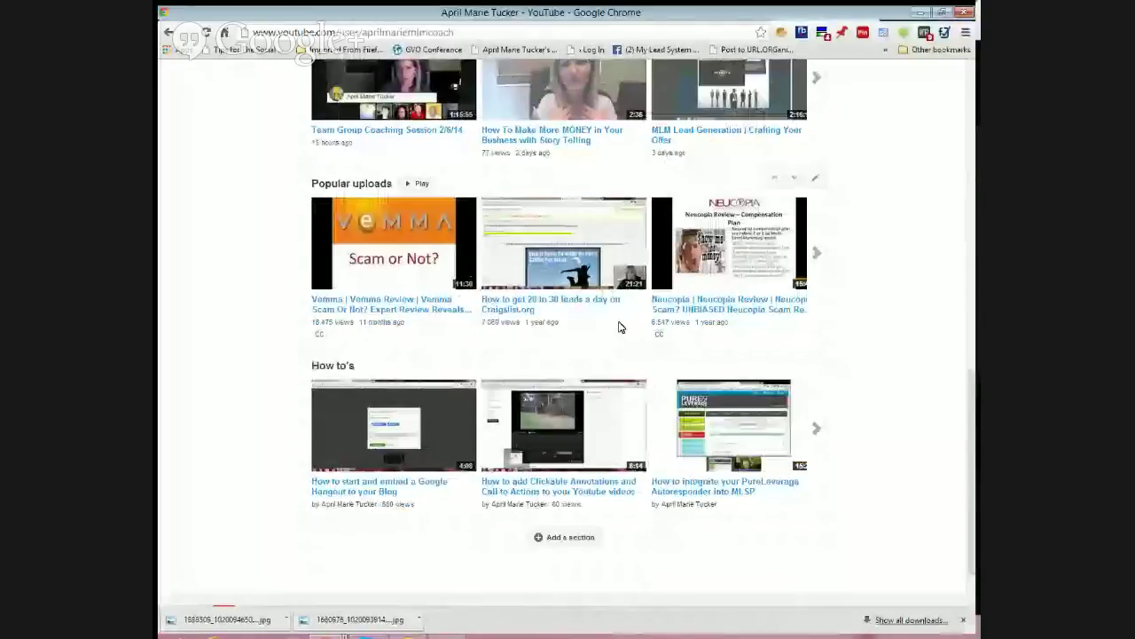
left_click(816, 78)
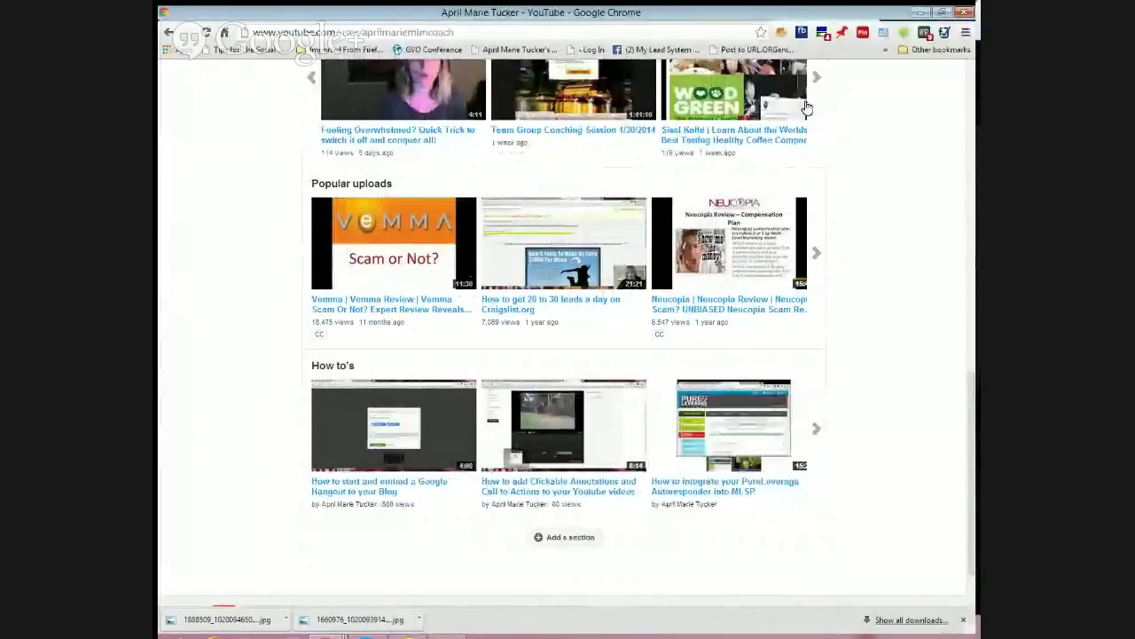
scroll(806, 107, "up", 1)
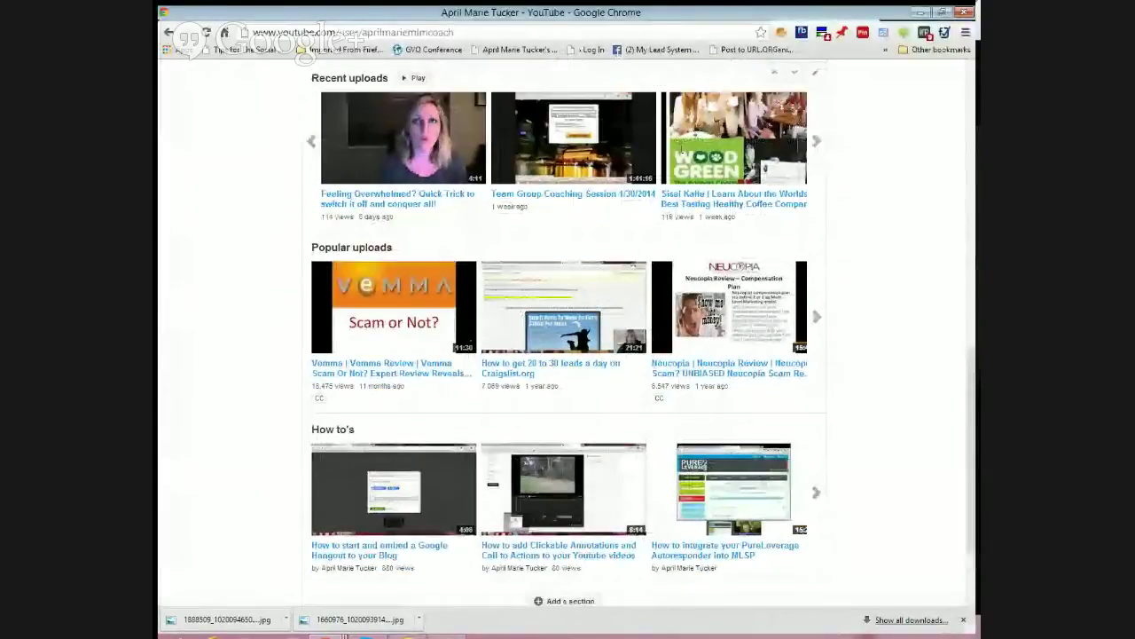
left_click(765, 178)
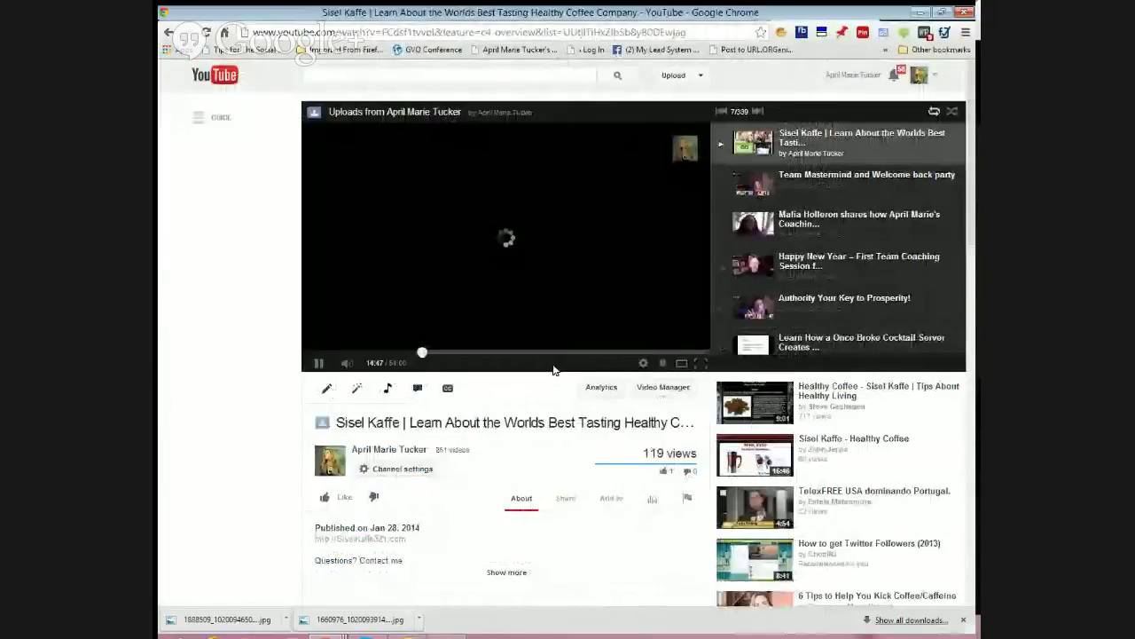